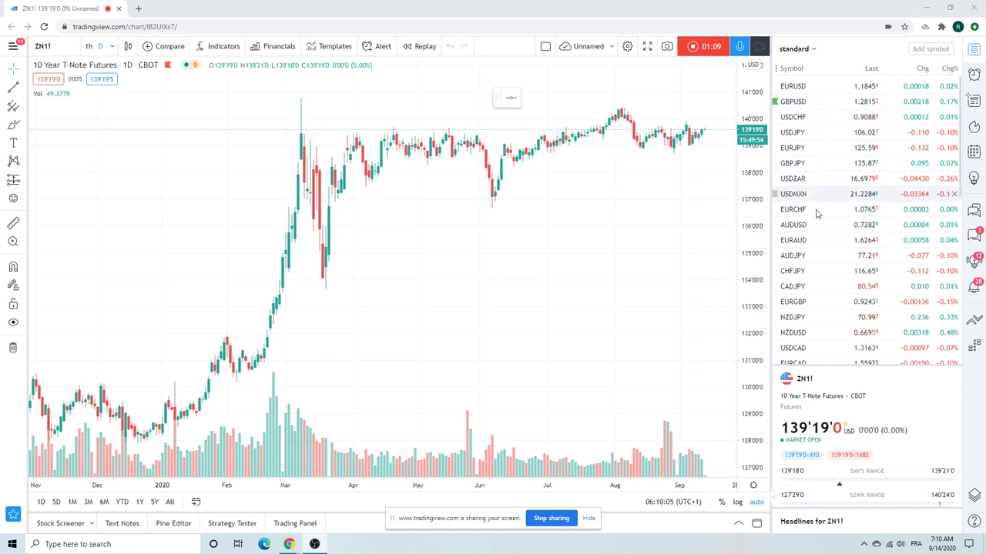
Look at the EURUSD chart, then switch to the GBPUSD daily chart.
scroll(817, 214, down, 3)
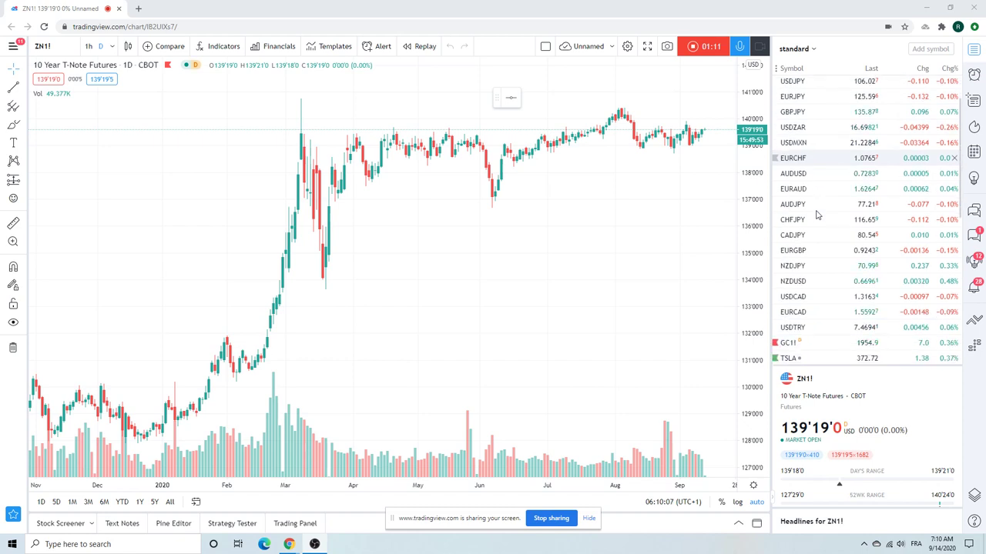
scroll(821, 206, down, 3)
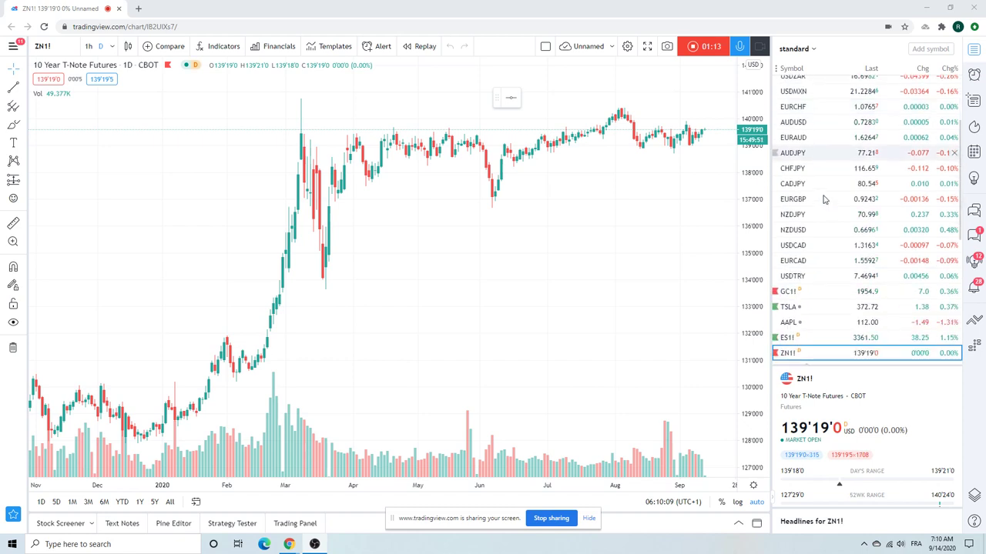
scroll(823, 199, up, 5)
click(805, 89)
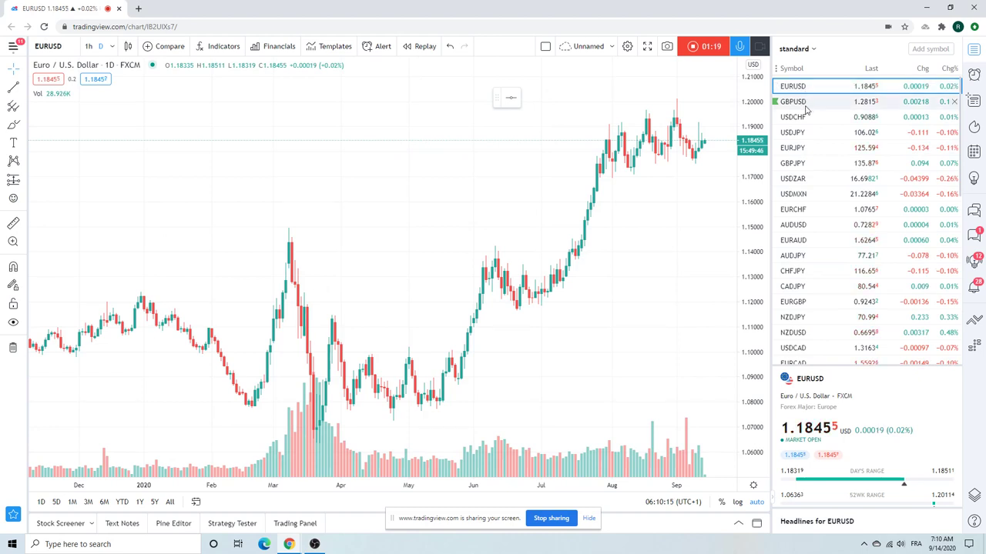
click(805, 108)
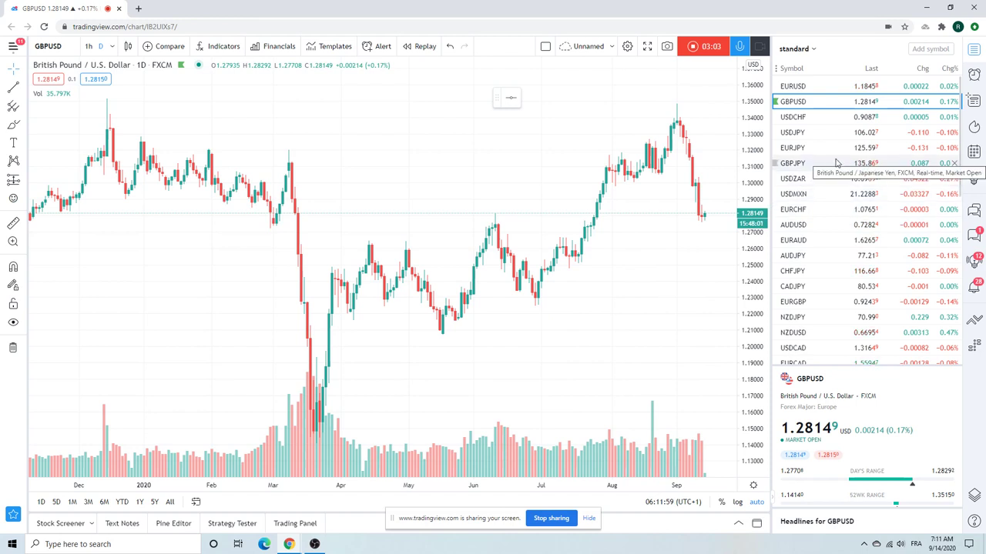
Switch the chart to USDJPY and hide the volume indicator.
click(804, 134)
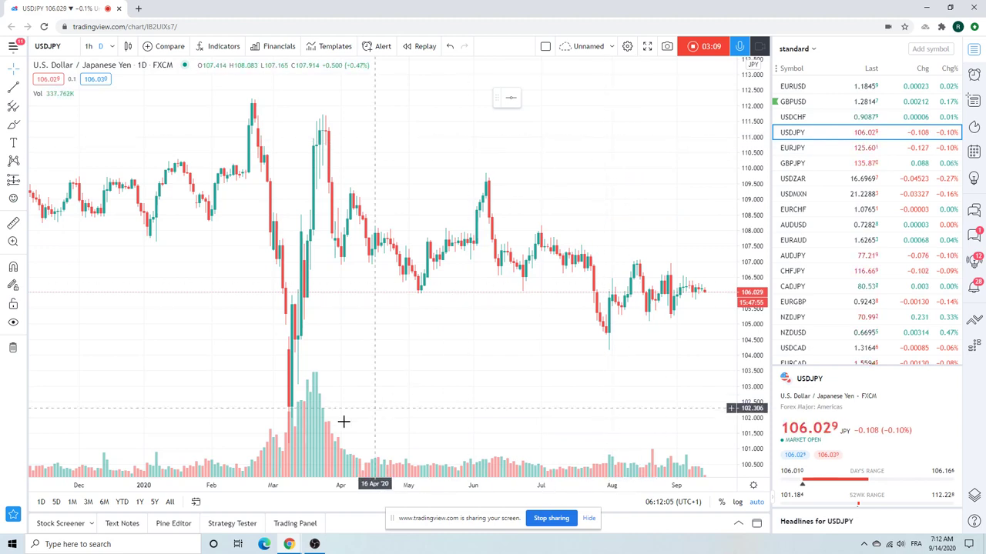
right_click(308, 451)
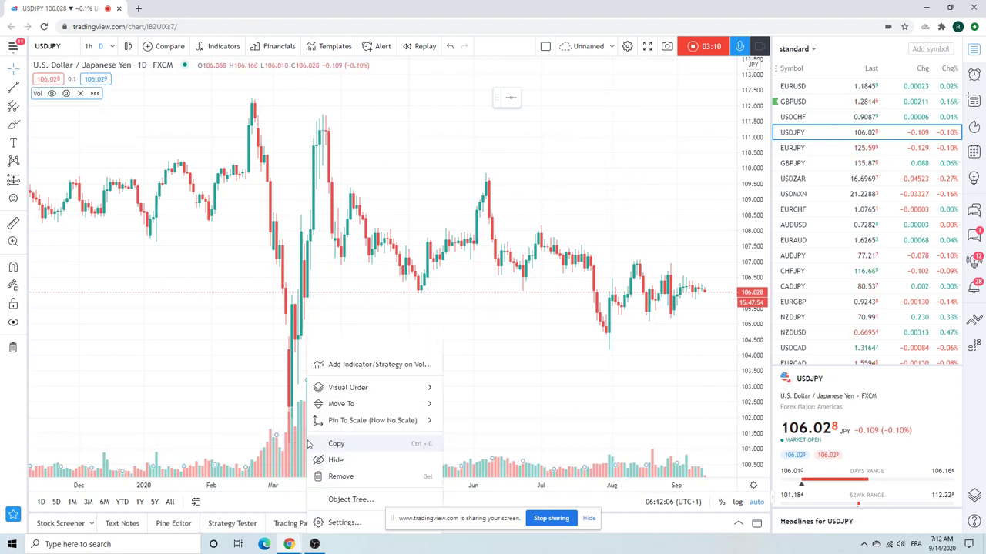
click(362, 461)
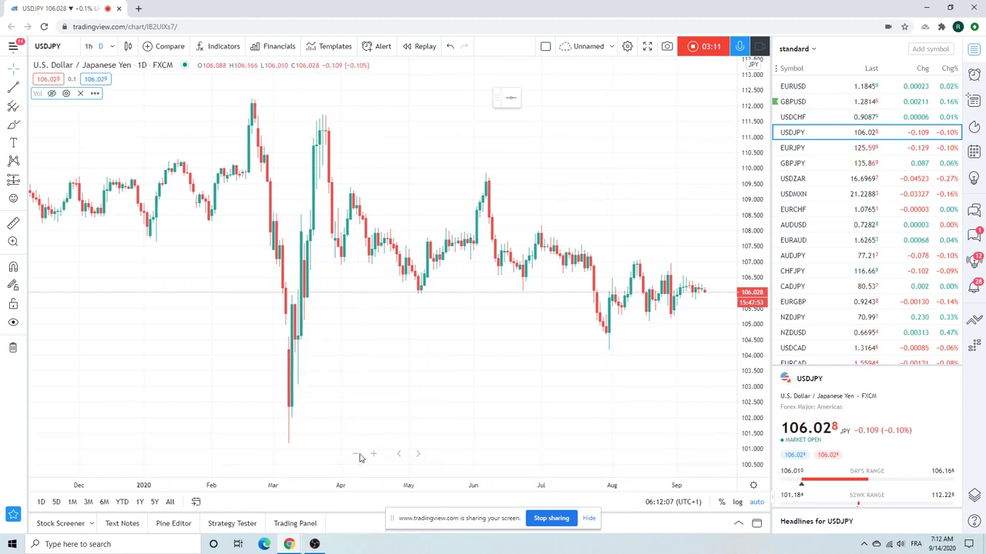
Draw converging extended trendlines: rising from the March low, falling from the late-March high.
click(23, 90)
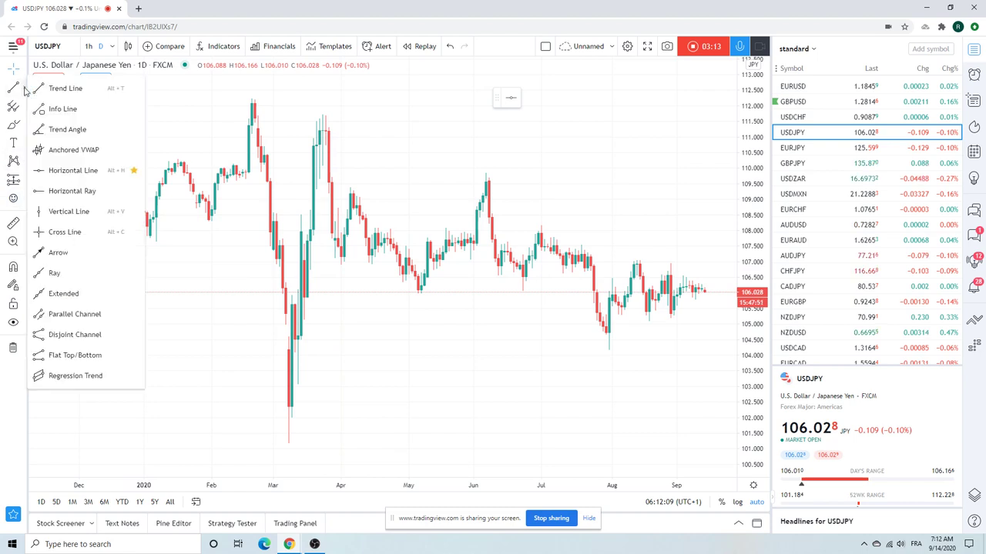
click(114, 299)
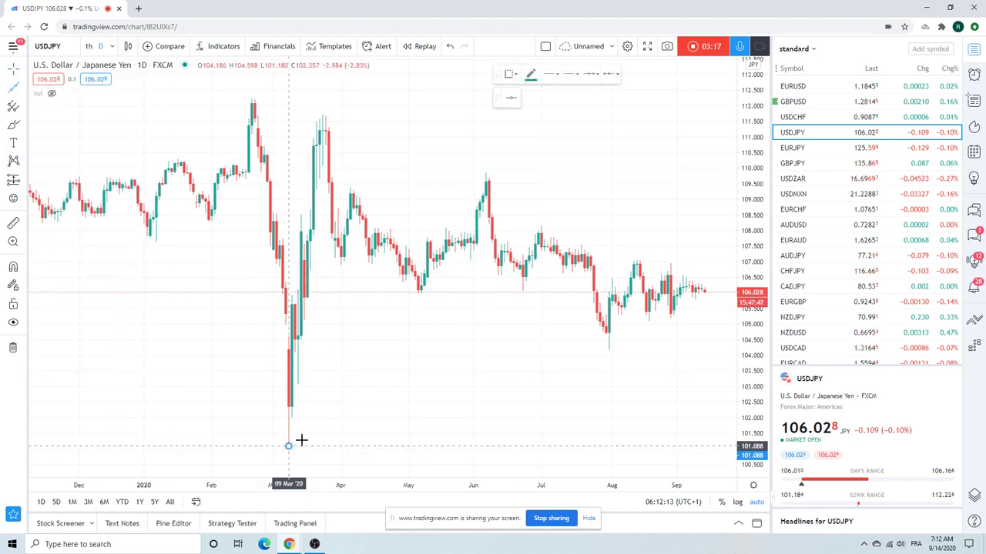
click(301, 441)
click(689, 325)
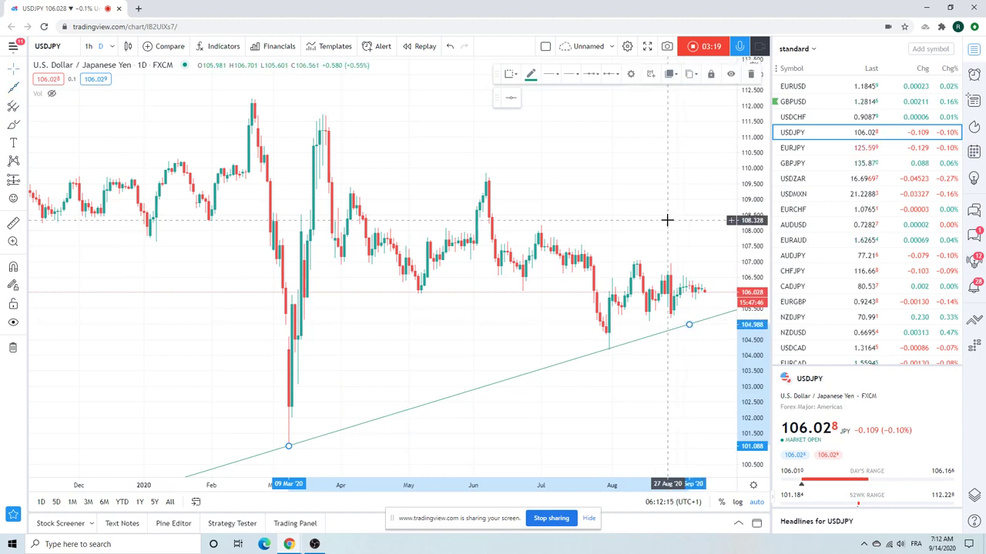
click(24, 87)
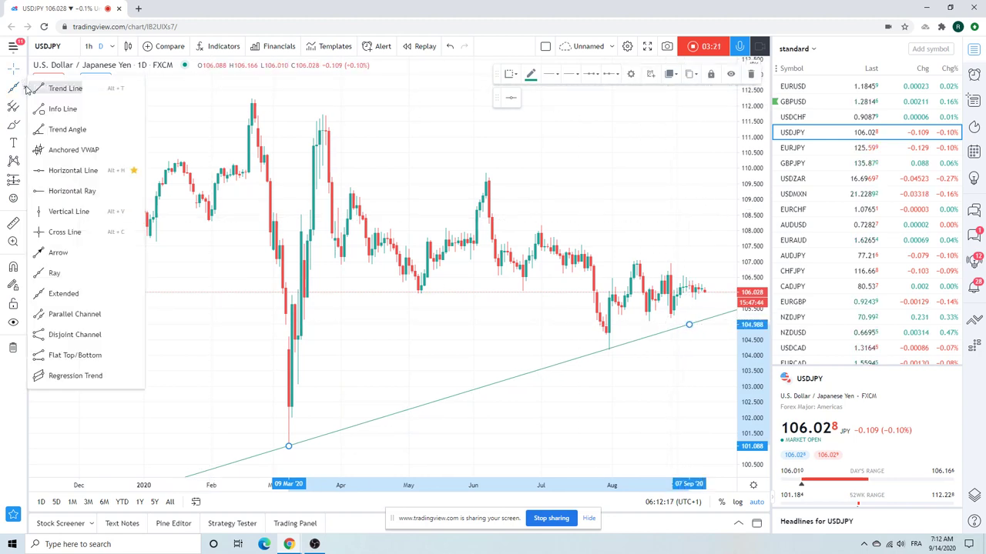
click(84, 301)
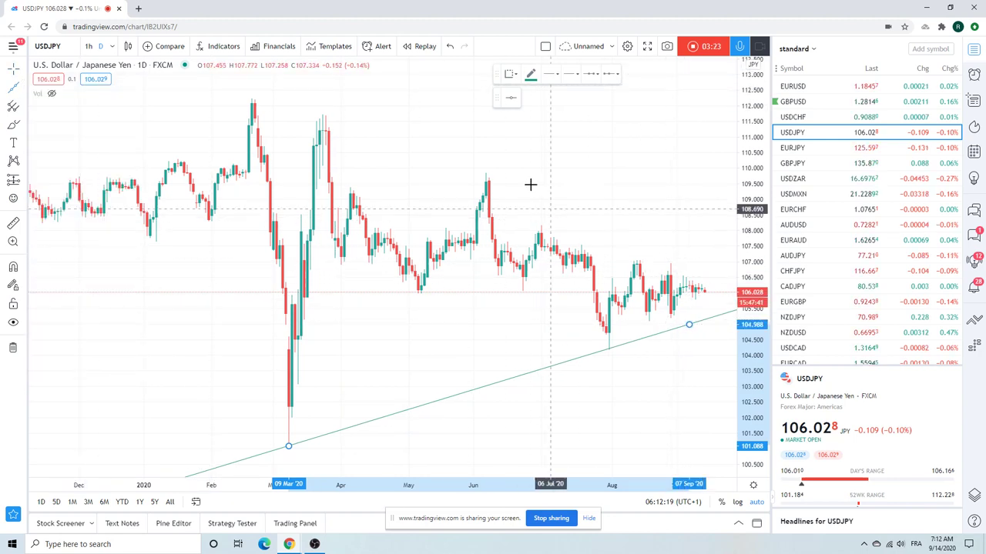
click(322, 113)
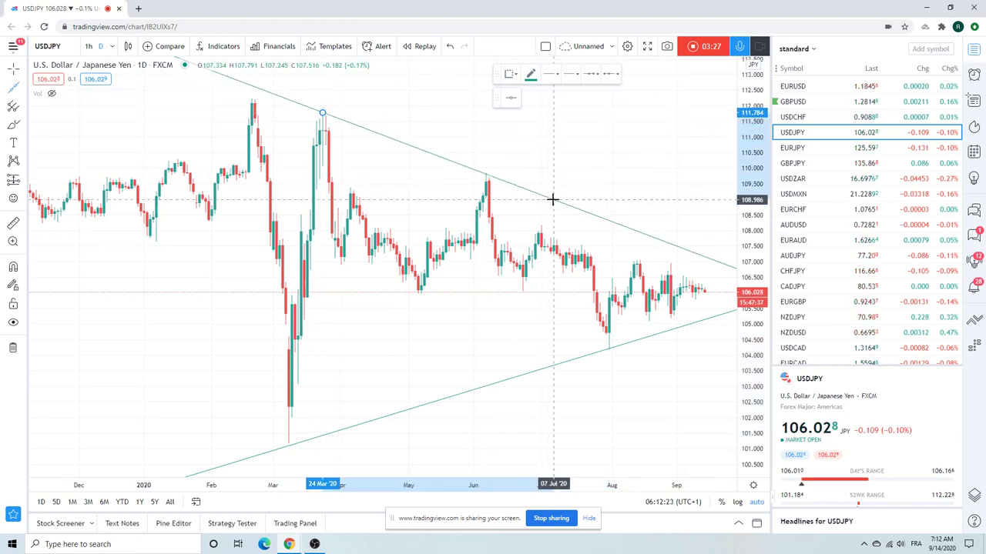
click(554, 195)
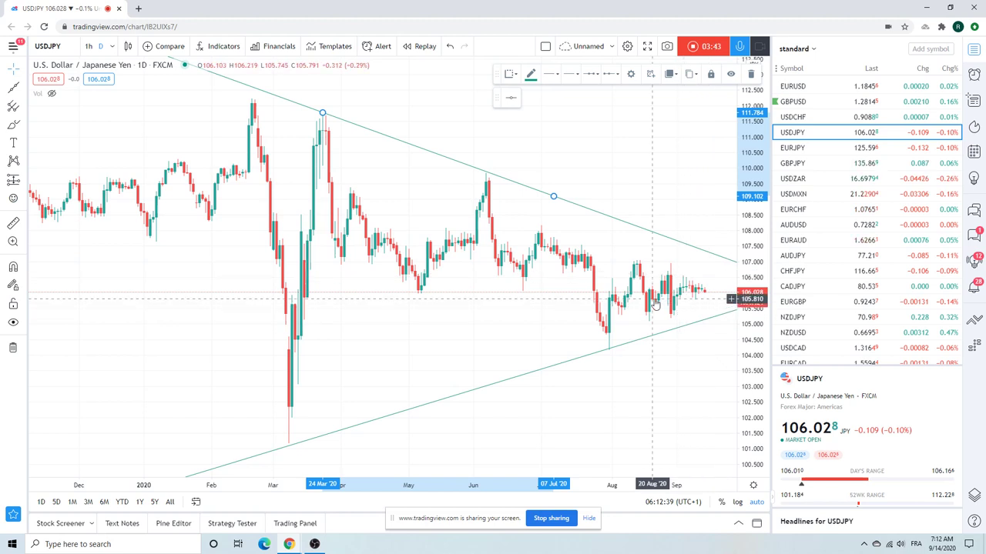
Check the USDZAR chart, then switch to the USDMXN chart.
click(801, 179)
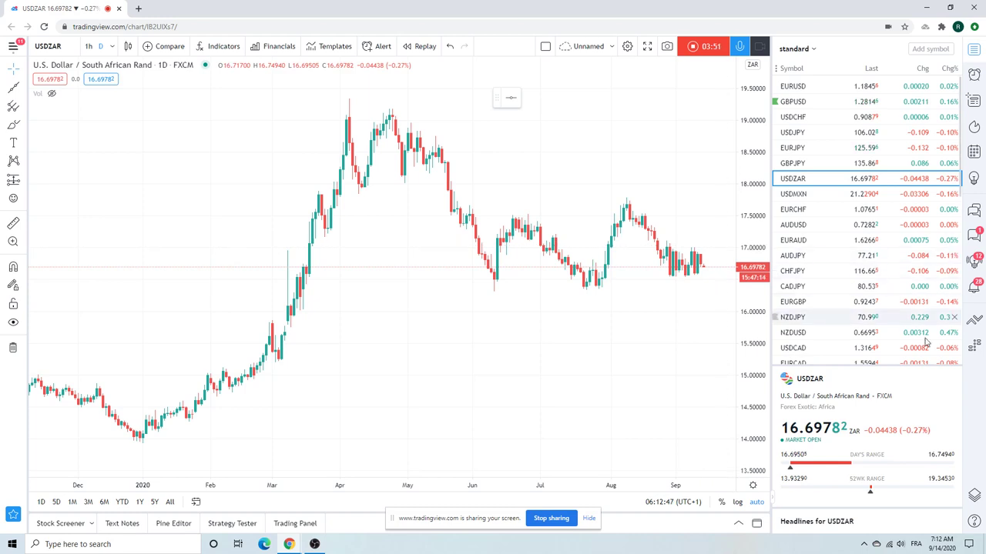
click(804, 199)
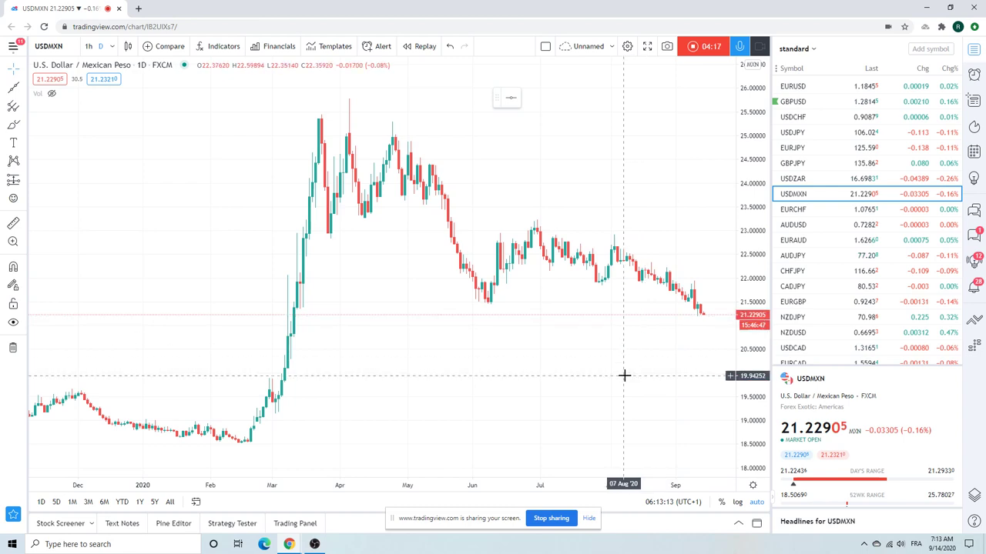
Switch the chart from USDMXN to the USDCAD daily chart.
scroll(623, 375, up, 3)
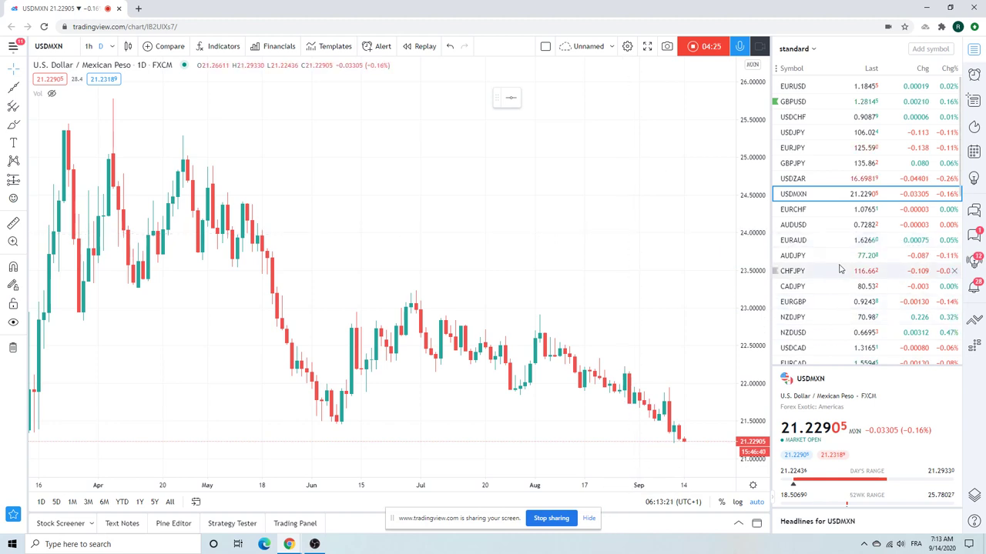
scroll(832, 270, down, 3)
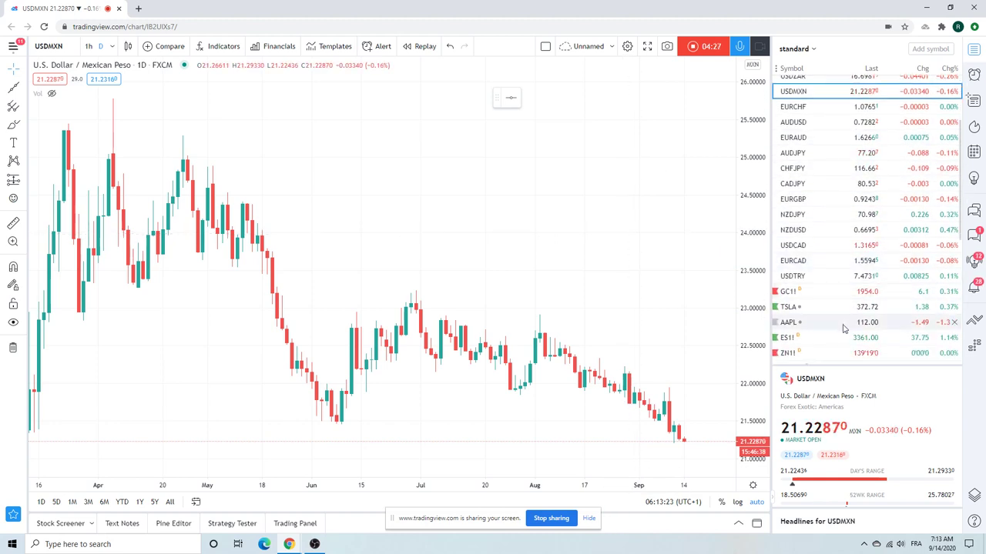
click(820, 245)
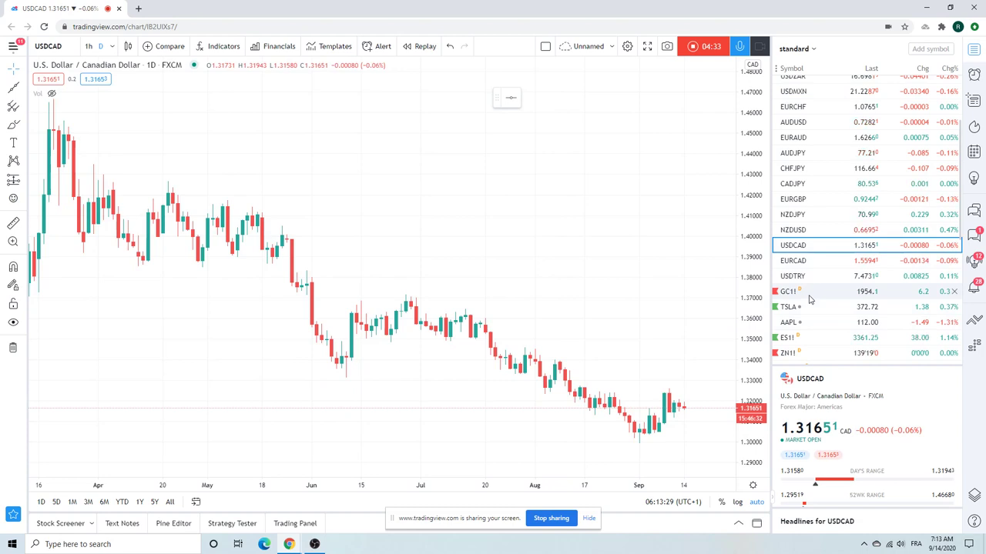
View Gold Futures (GC1!), then switch to 10 Year T-Note Futures (ZN1!).
click(853, 298)
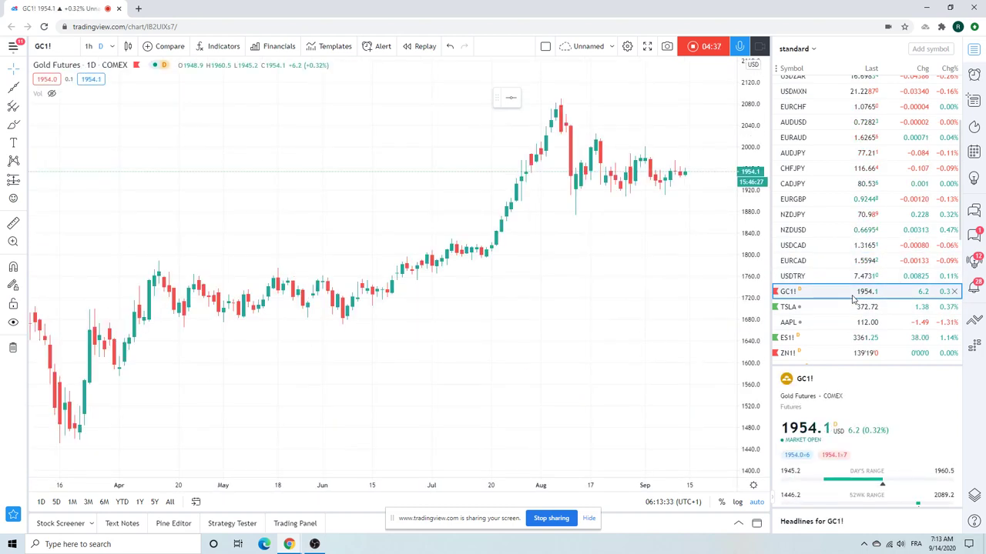
click(851, 353)
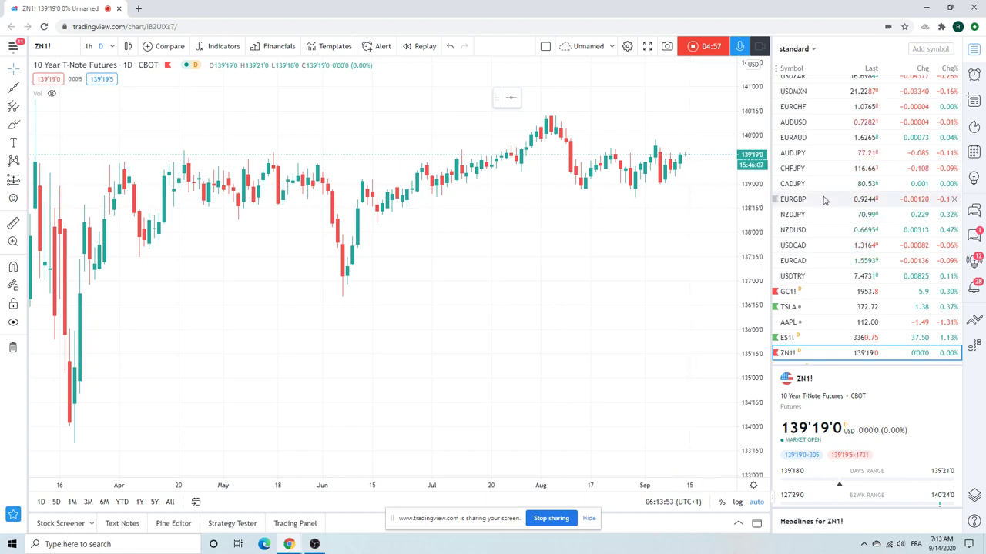
scroll(892, 199, down, 1)
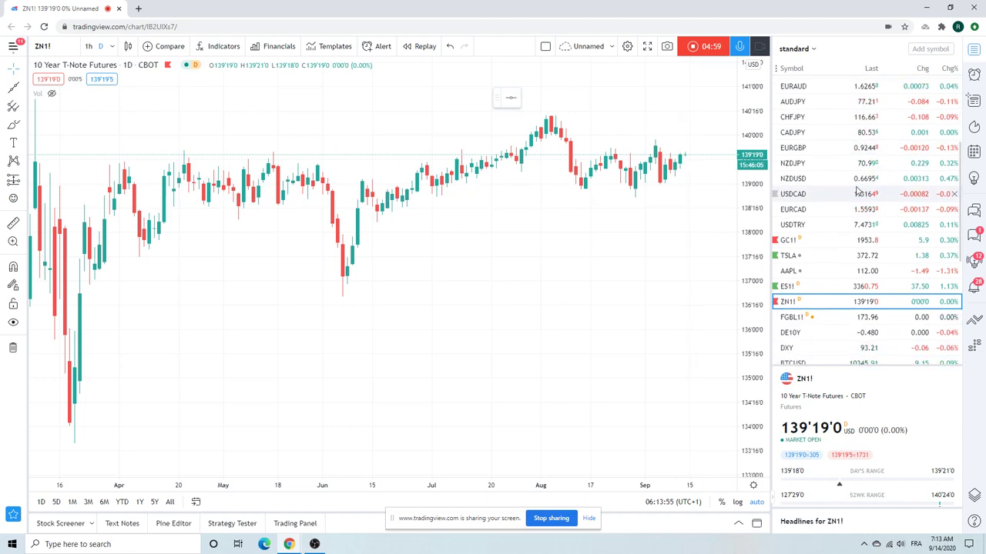
scroll(857, 190, down, 1)
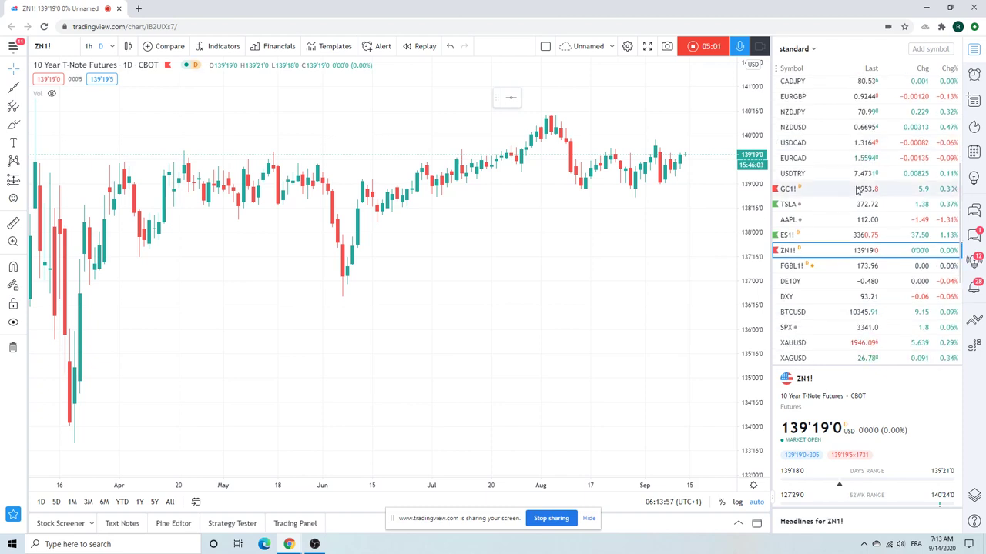
Switch the chart to the Coinbase BTCUSD daily chart.
click(811, 316)
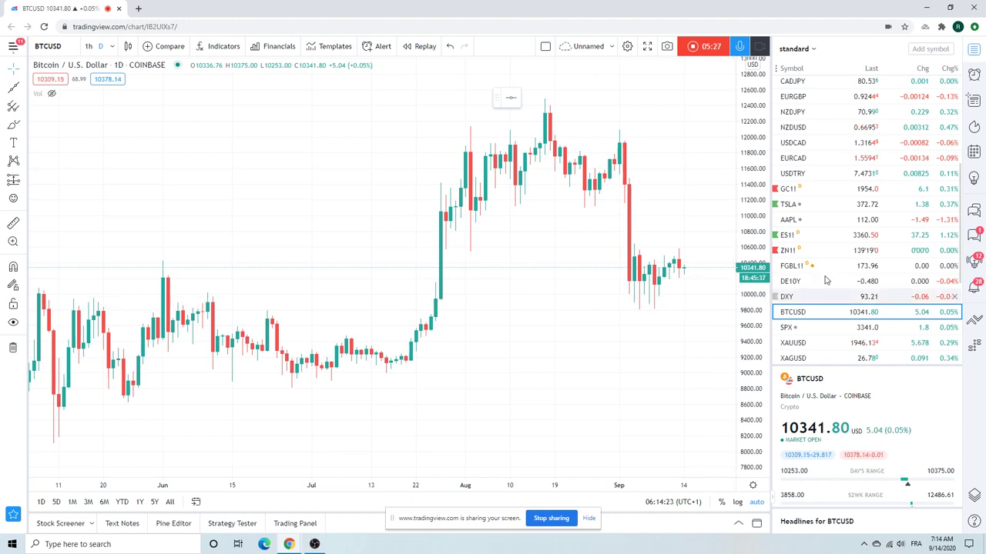
scroll(841, 255, down, 2)
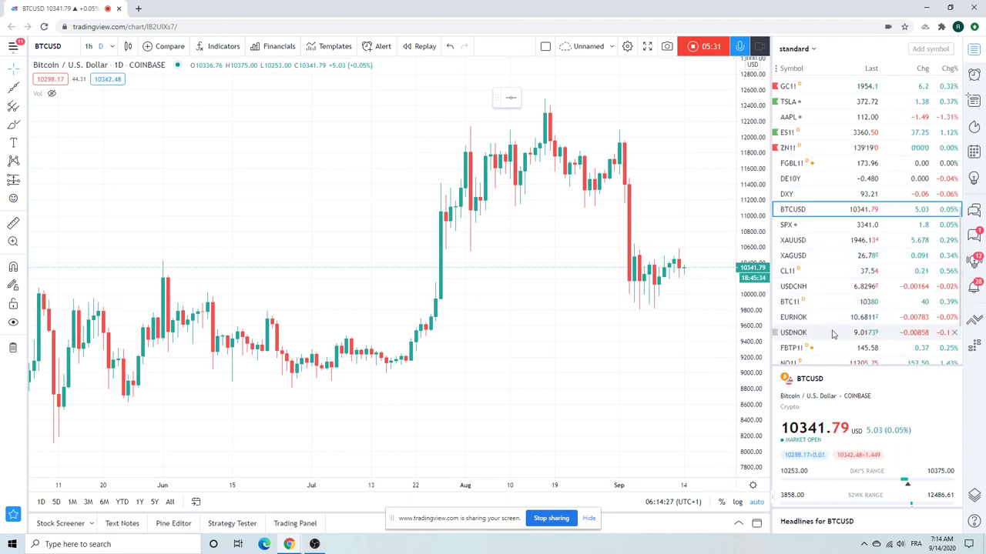
View Light Crude Oil Futures (CL1!), then switch to T-Bond Futures (ZB1!).
click(818, 274)
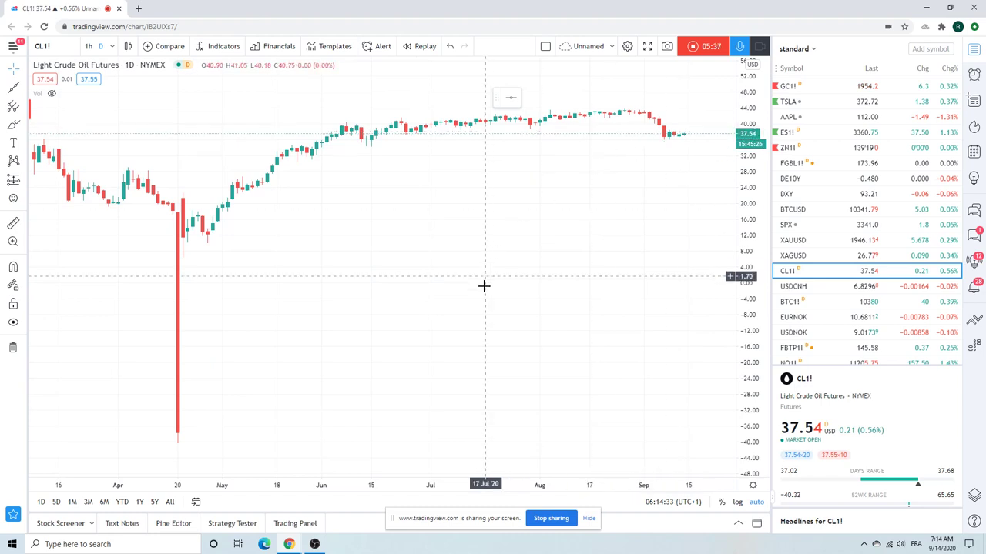
scroll(488, 334, up, 3)
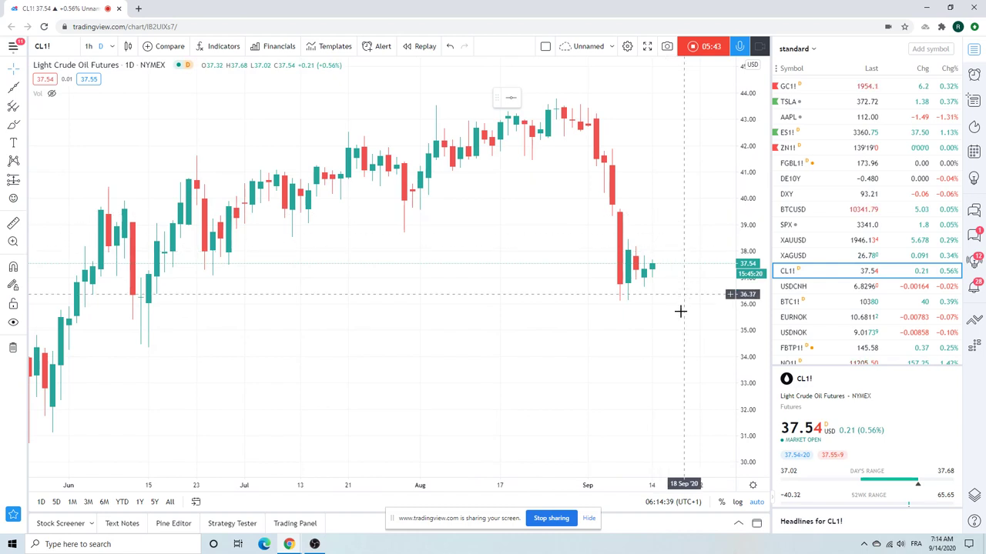
scroll(841, 293, down, 1)
scroll(842, 293, down, 1)
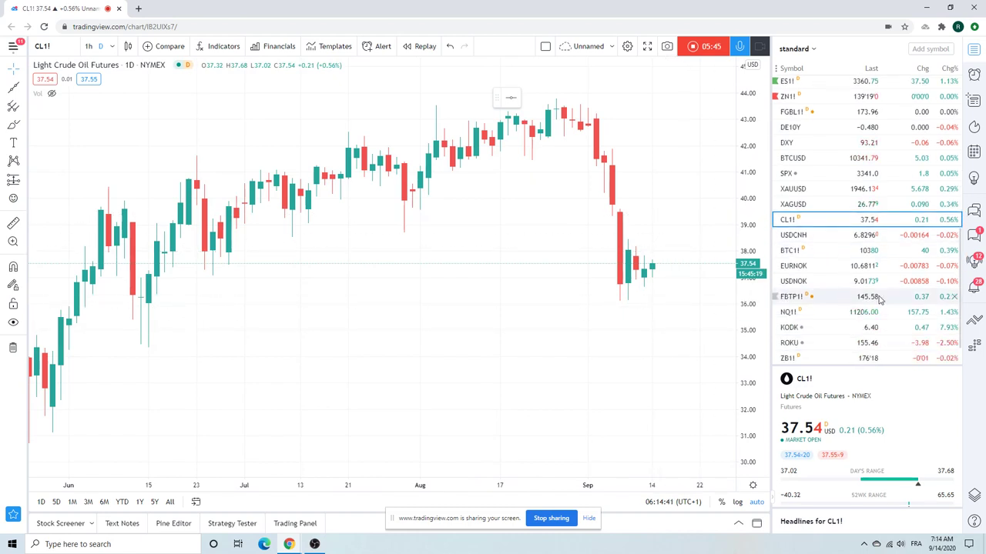
click(832, 357)
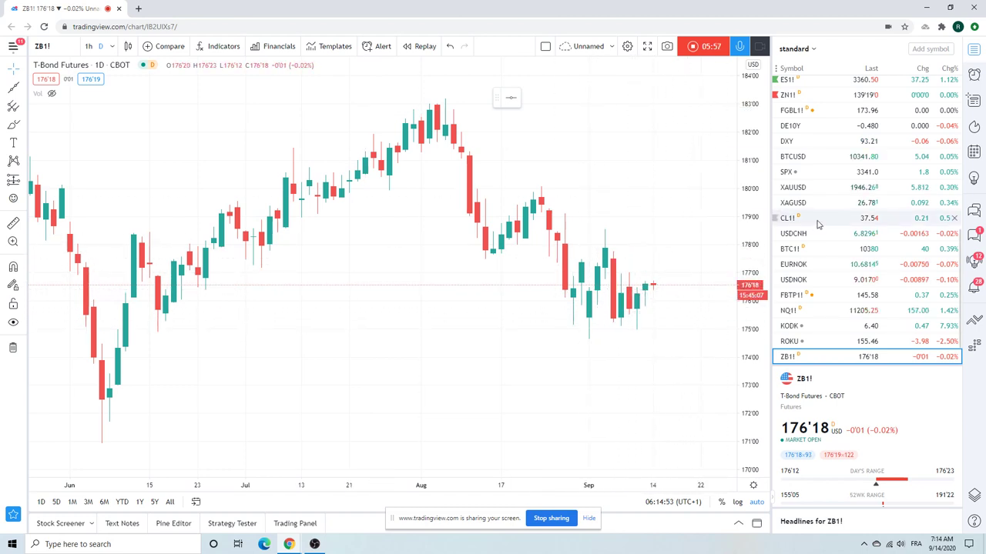
End the video idea recording and open its Preview Video Idea window.
scroll(819, 224, down, 1)
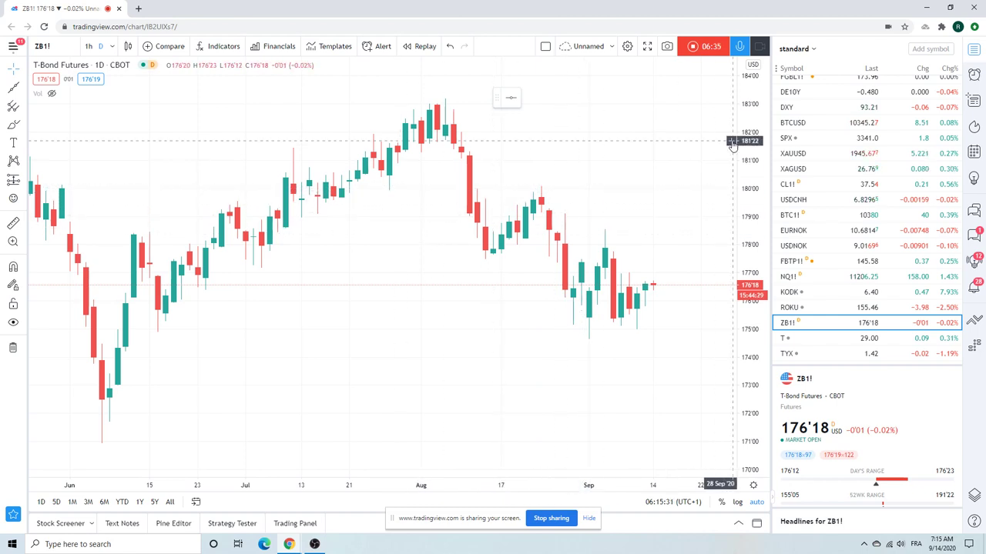
click(696, 50)
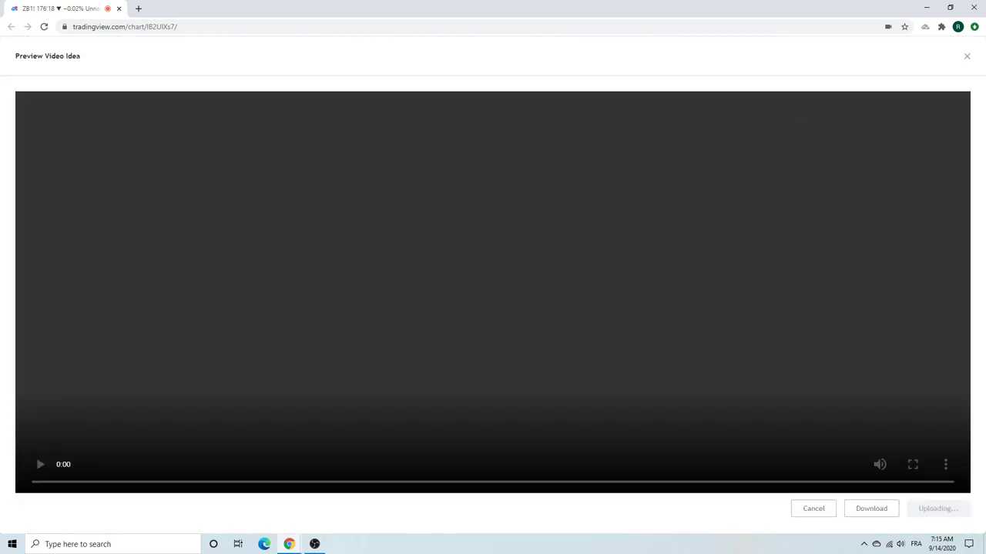